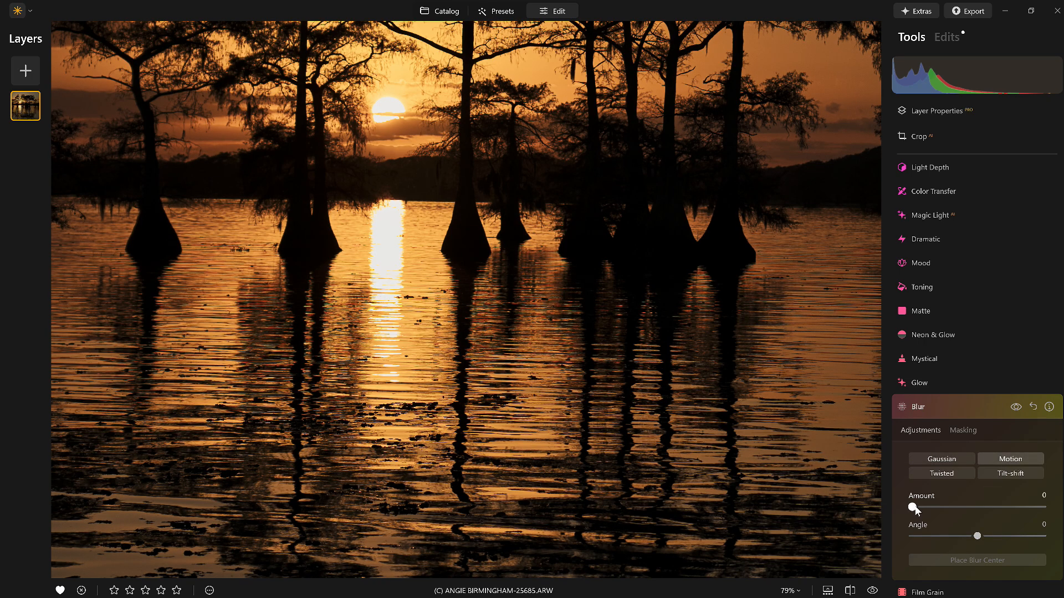
- Set the Motion blur amount to 22 on the sunset lake photo and compare it with and without the blur
{"action": "left_click_drag", "start_coordinate": [914, 505], "coordinate": [1043, 507]}
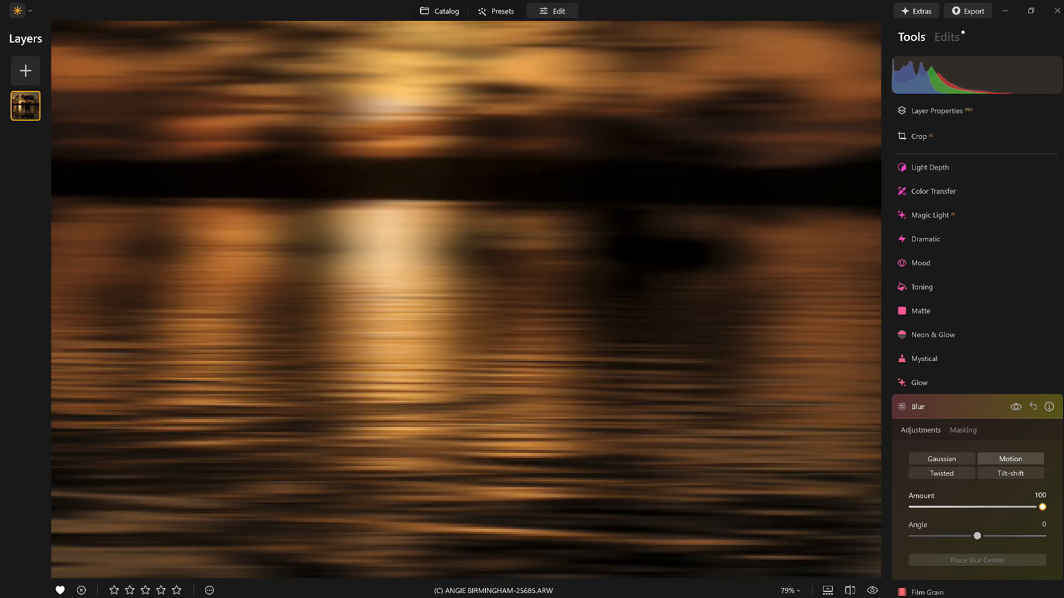
{"action": "left_click_drag", "start_coordinate": [1043, 507], "coordinate": [942, 508]}
{"action": "left_click", "coordinate": [1016, 408]}
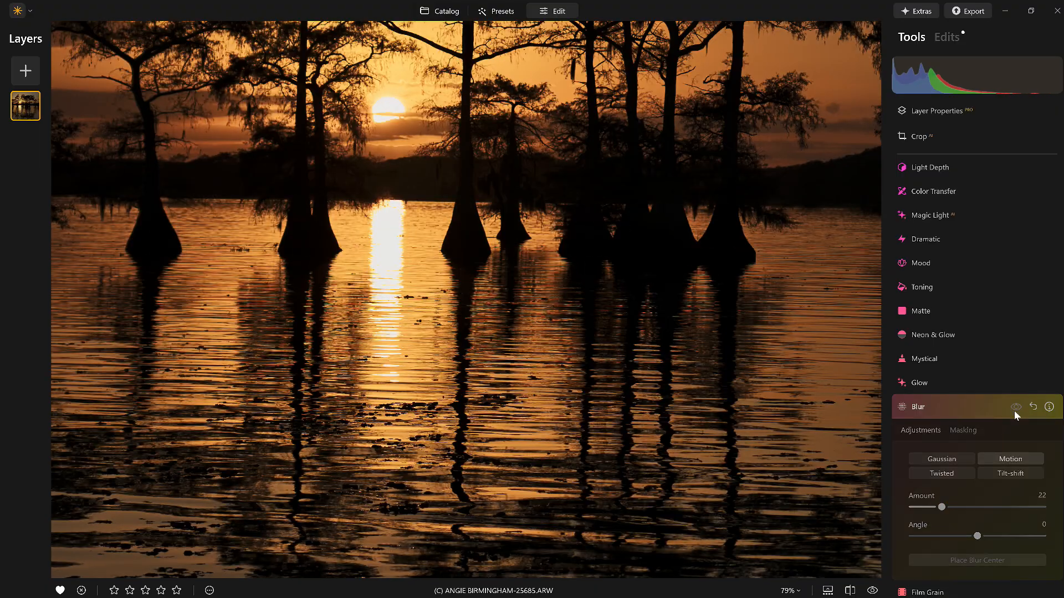
{"action": "left_click", "coordinate": [1016, 410]}
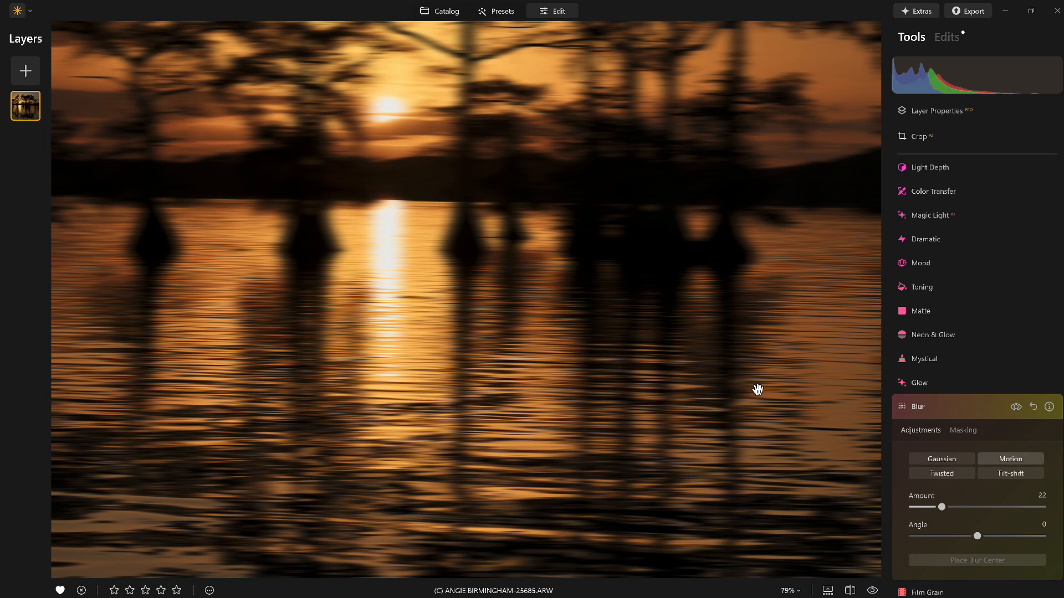
{"action": "left_click", "coordinate": [614, 358]}
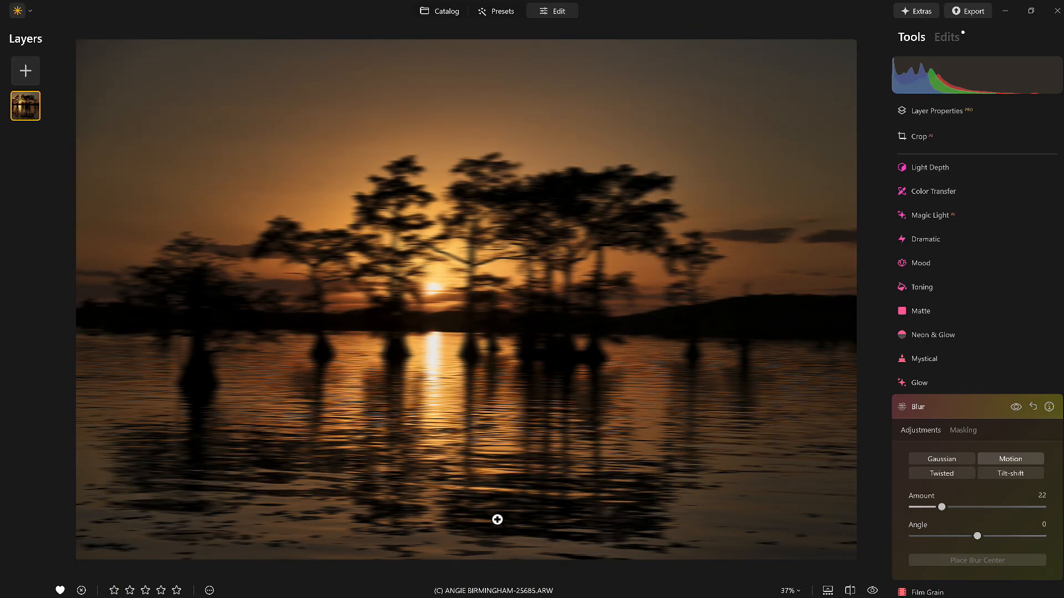
{"action": "scroll", "coordinate": [519, 372], "scroll_direction": "down", "scroll_amount": 1}
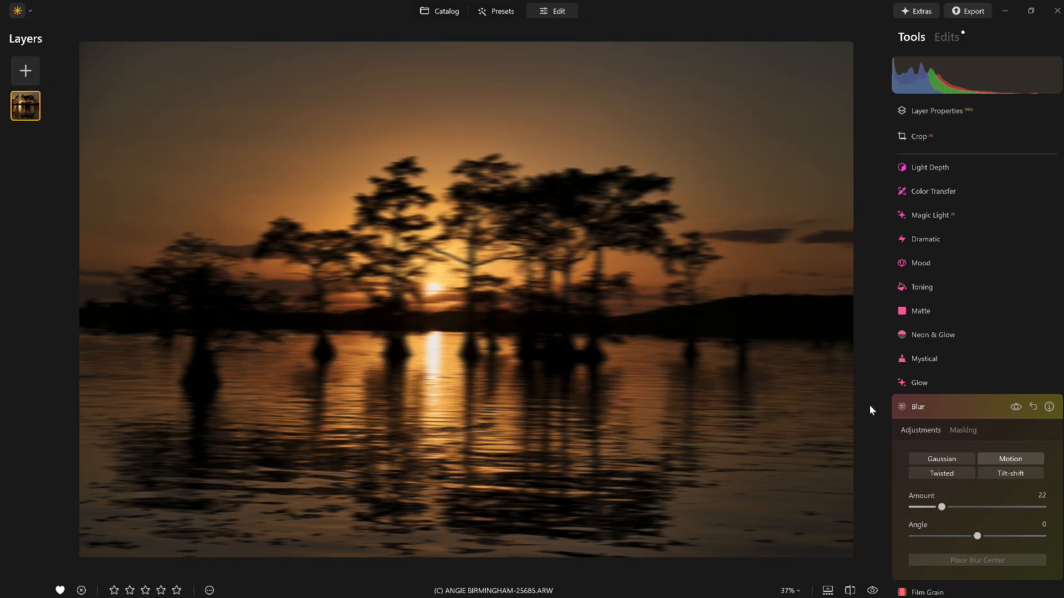
- Mask the blur with a linear gradient from the photo's bottom edge up to the treetops, and compare the result with the blur off and on
{"action": "left_click", "coordinate": [963, 430]}
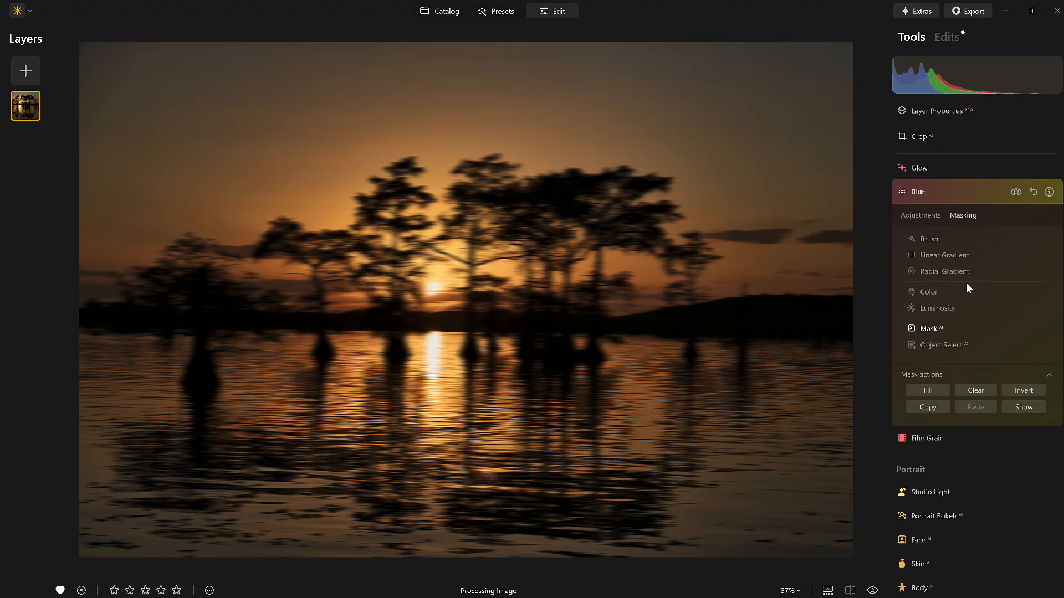
{"action": "left_click", "coordinate": [937, 256]}
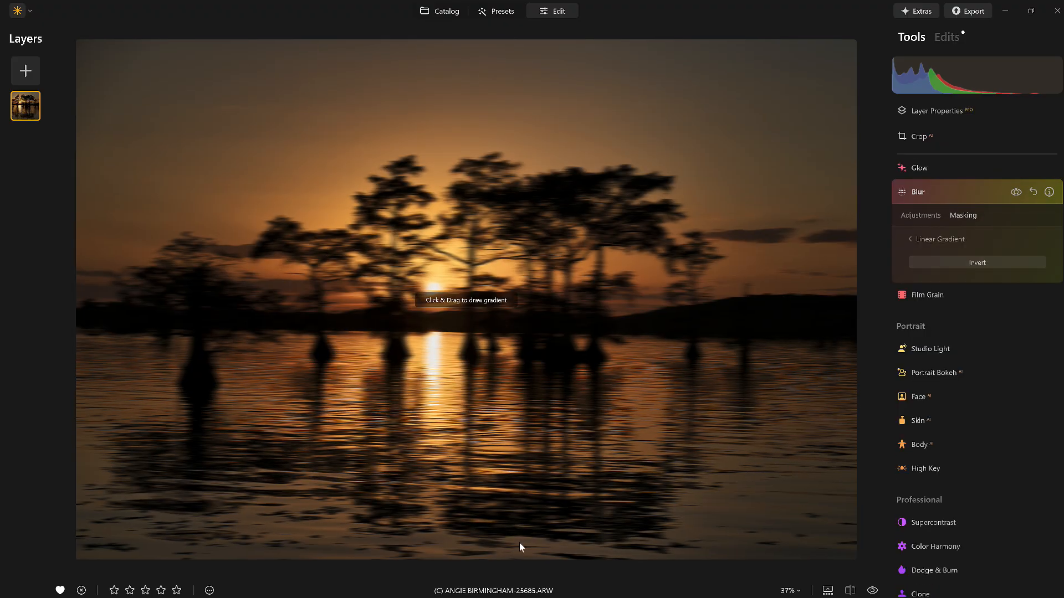
{"action": "left_click_drag", "start_coordinate": [501, 560], "coordinate": [506, 175]}
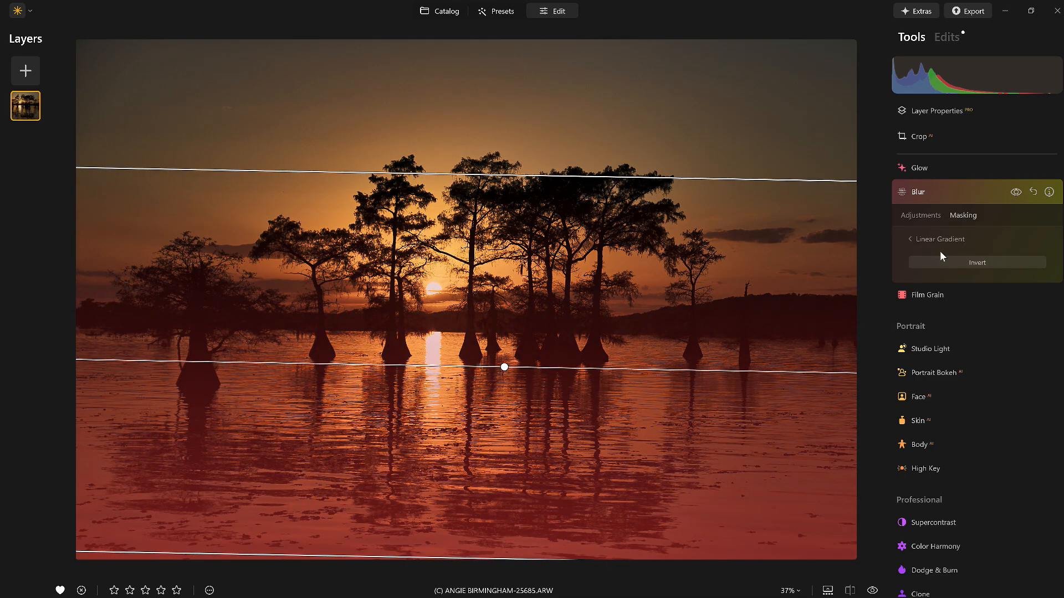
{"action": "left_click", "coordinate": [928, 240]}
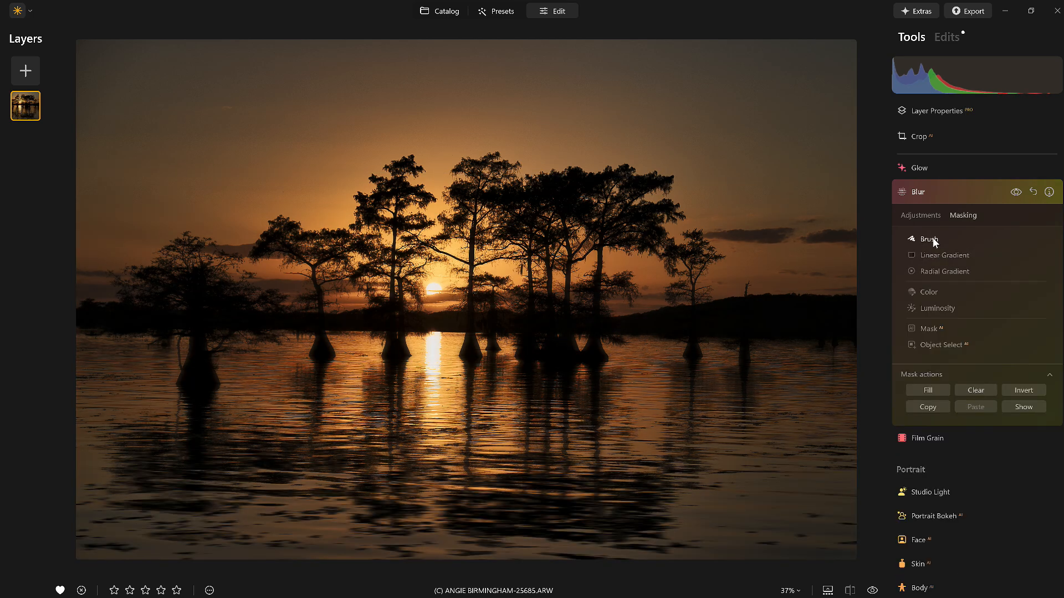
{"action": "left_click", "coordinate": [1015, 194]}
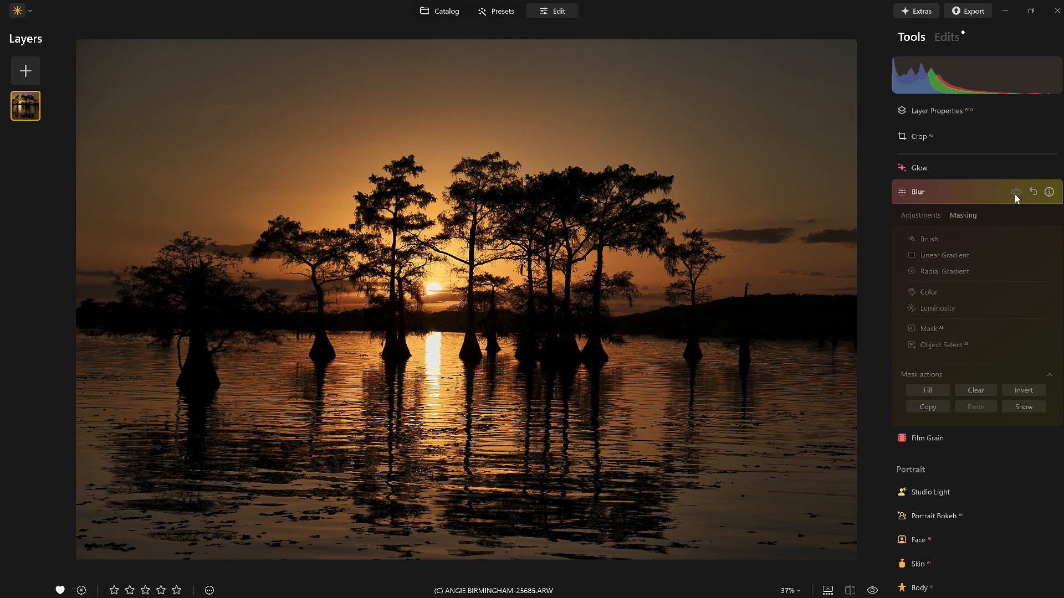
{"action": "left_click", "coordinate": [1016, 193]}
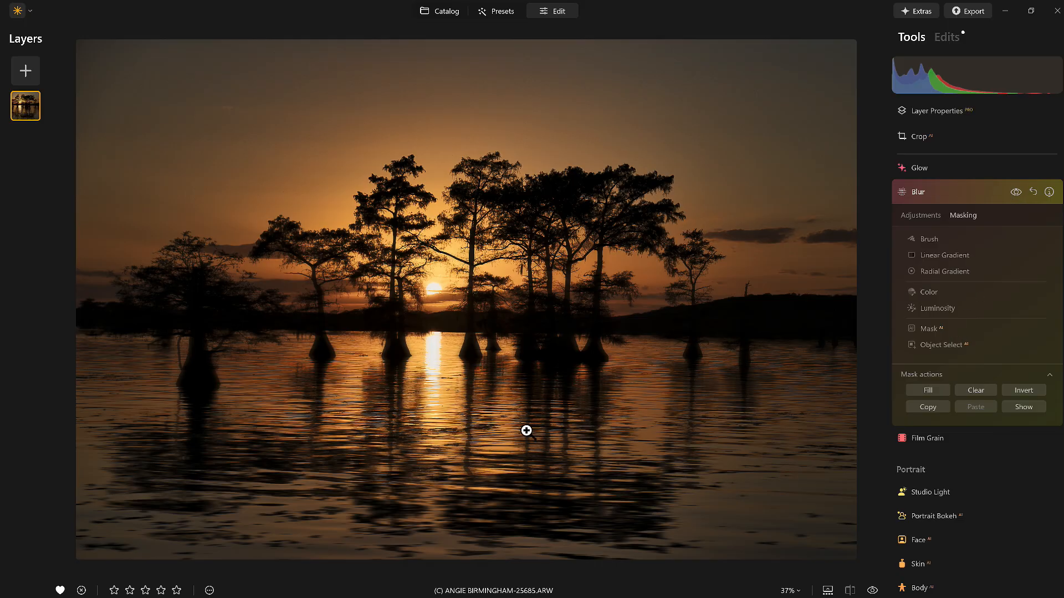
- Return to the catalog and view the portraits with file numbers 1768 and 1772 at full size
{"action": "key", "text": "g"}
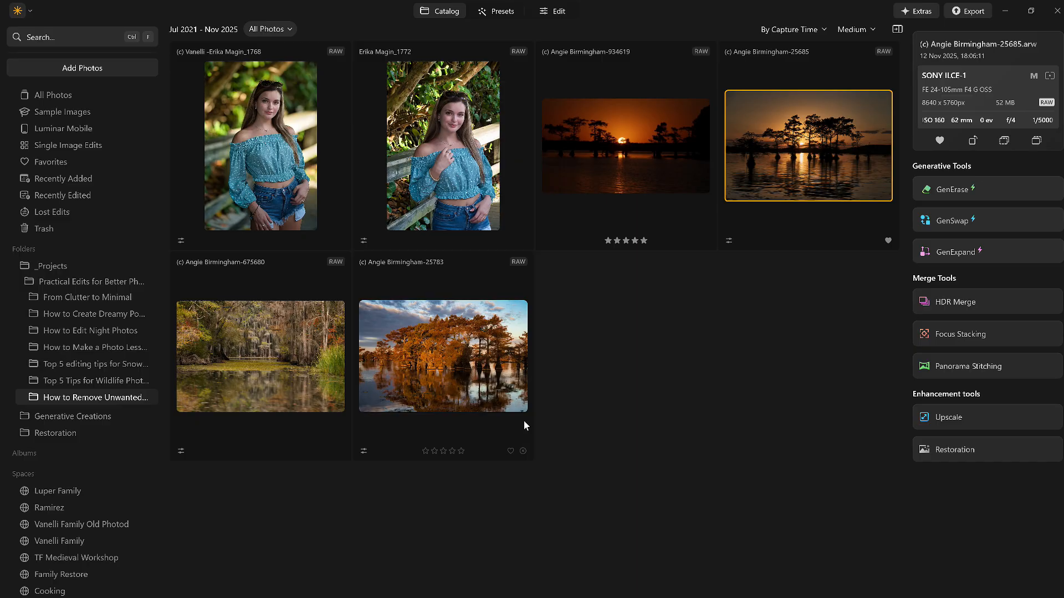
{"action": "left_click", "coordinate": [294, 131]}
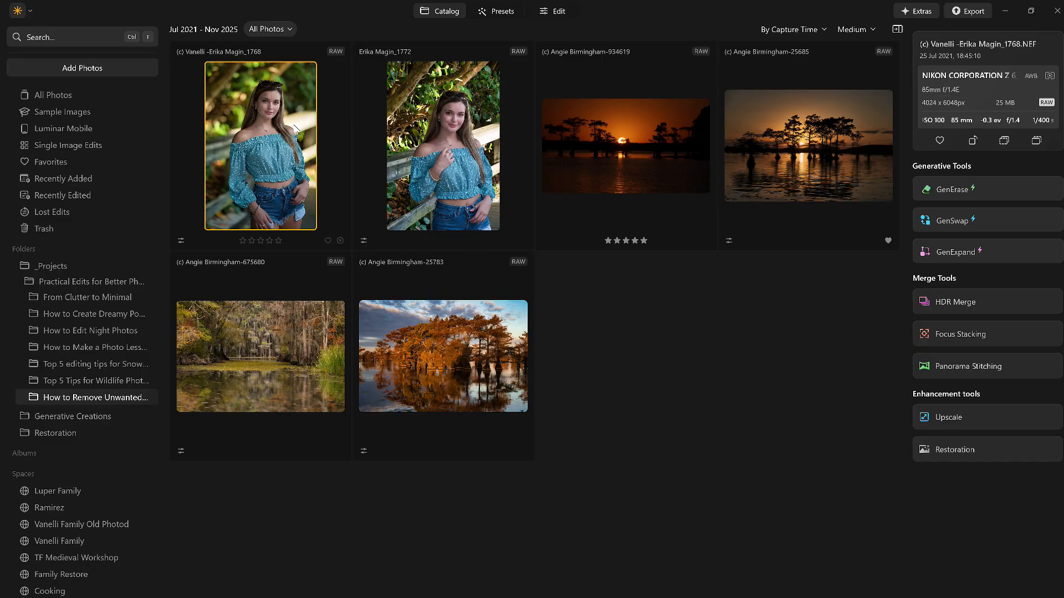
{"action": "double_click", "coordinate": [281, 116]}
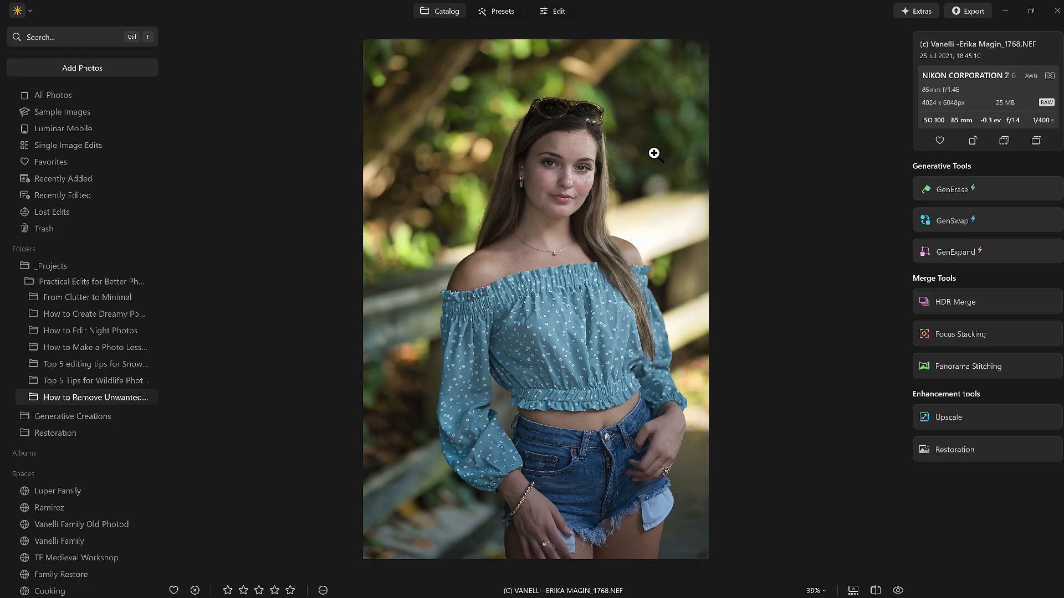
{"action": "double_click", "coordinate": [488, 161]}
{"action": "double_click", "coordinate": [484, 157]}
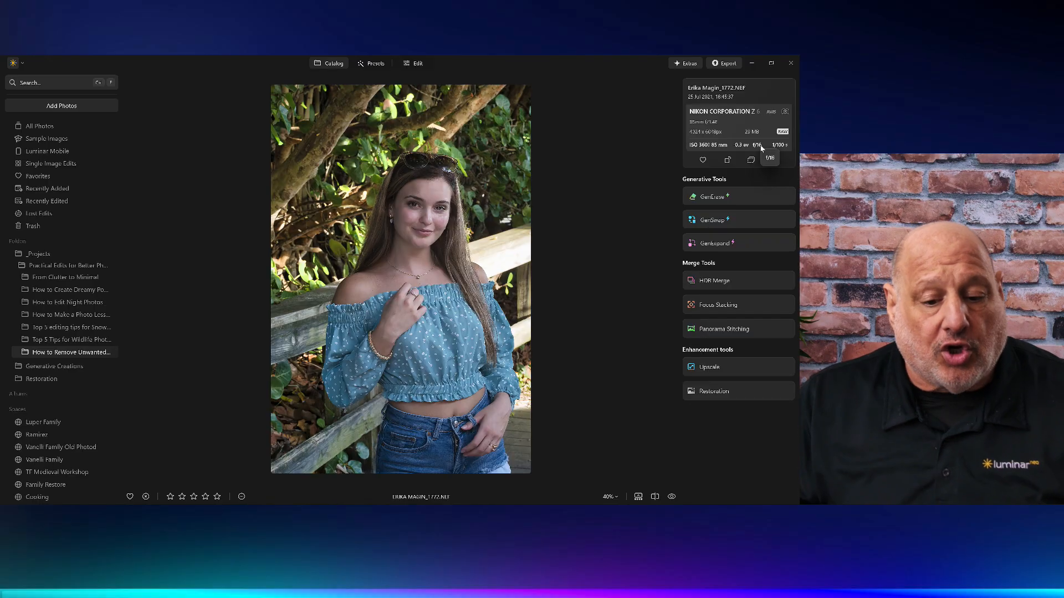
- Examine the background sharpness of portrait 1772 up close and compare it with portrait 1768
{"action": "left_click", "coordinate": [371, 161]}
{"action": "scroll", "coordinate": [371, 161], "scroll_direction": "up", "scroll_amount": 2}
{"action": "left_click_drag", "start_coordinate": [371, 162], "coordinate": [496, 163]}
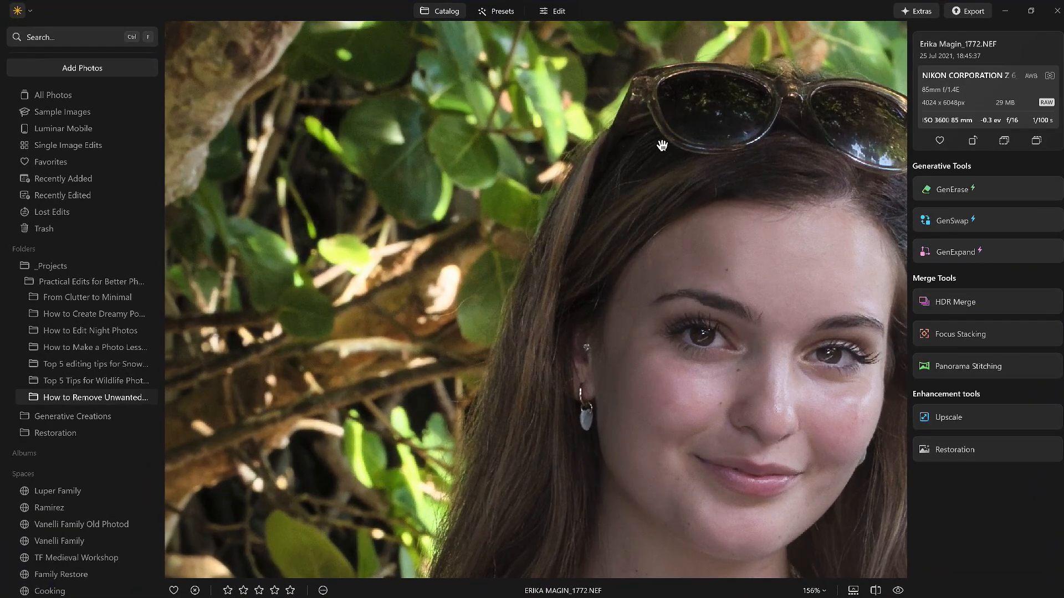
{"action": "left_click", "coordinate": [662, 145]}
{"action": "key", "text": "Left"}
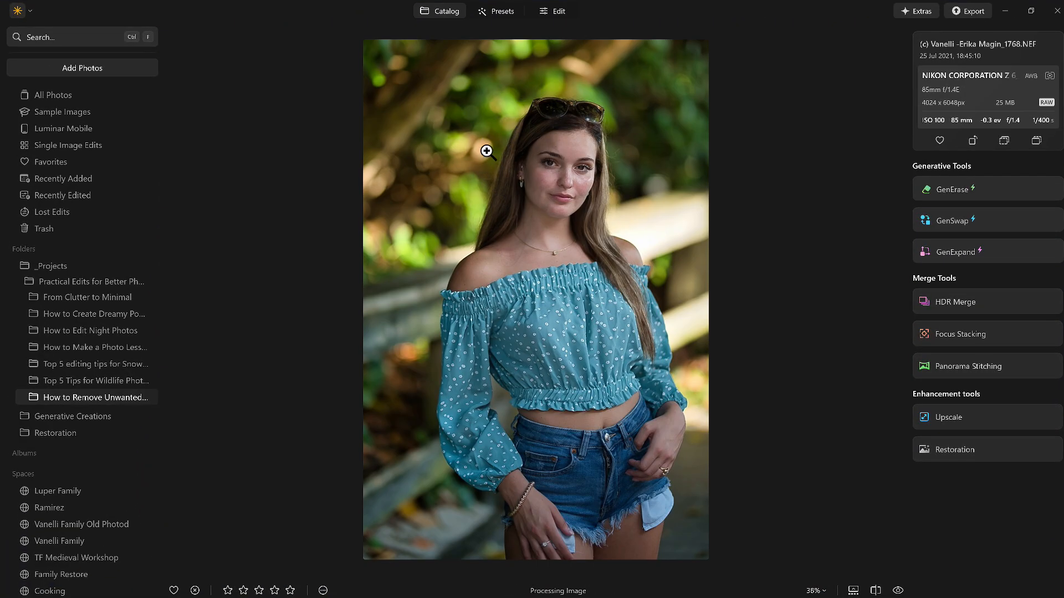
{"action": "left_click", "coordinate": [512, 152]}
{"action": "left_click", "coordinate": [513, 152]}
{"action": "key", "text": "Right"}
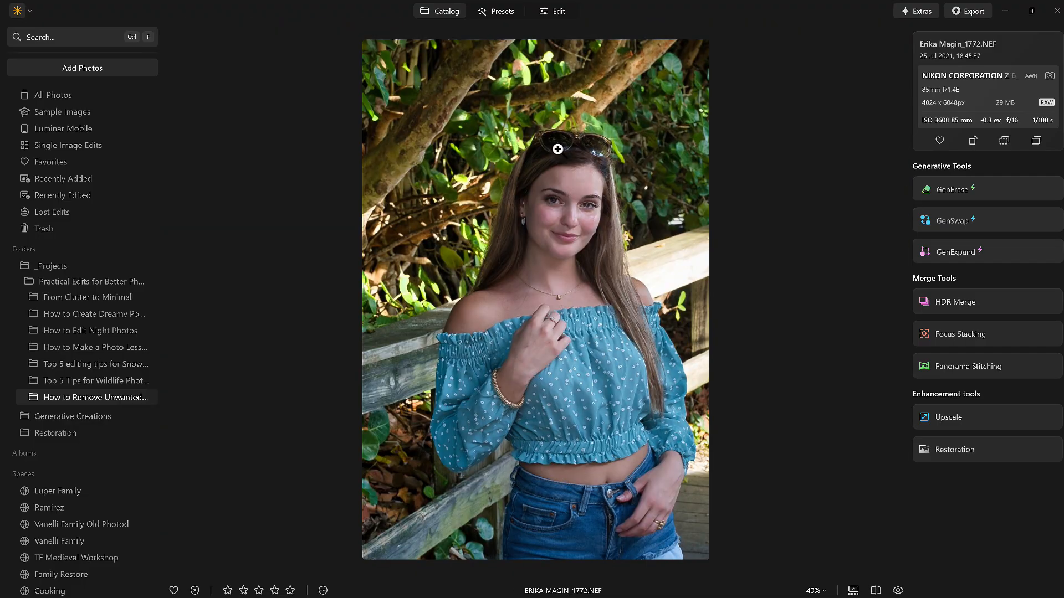
- Open portrait 1772 for editing and apply Portrait Bokeh with an amount of 51
{"action": "left_click", "coordinate": [566, 13]}
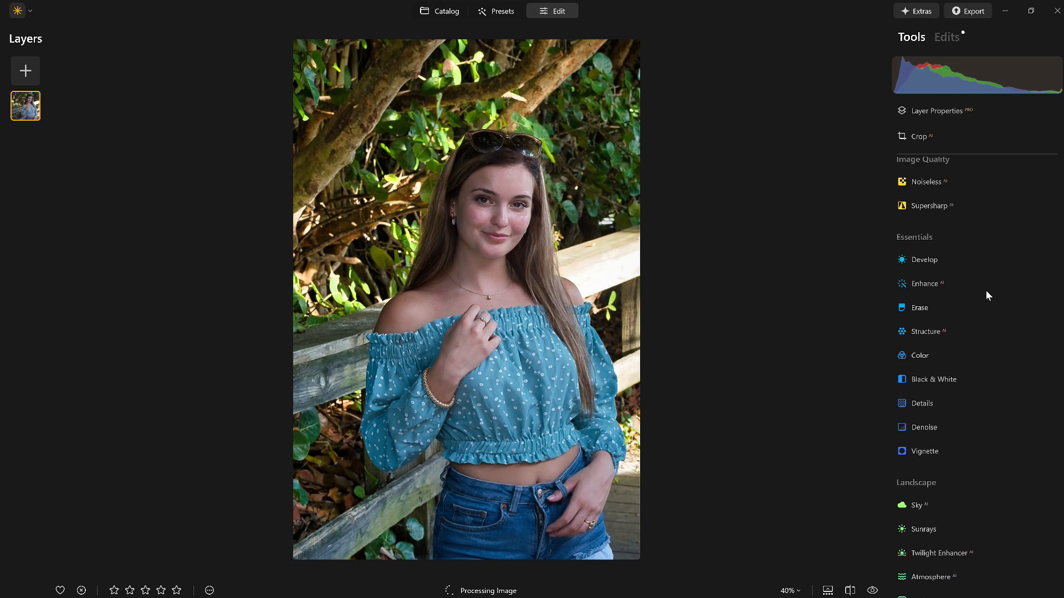
{"action": "scroll", "coordinate": [949, 506], "scroll_direction": "down", "scroll_amount": 10}
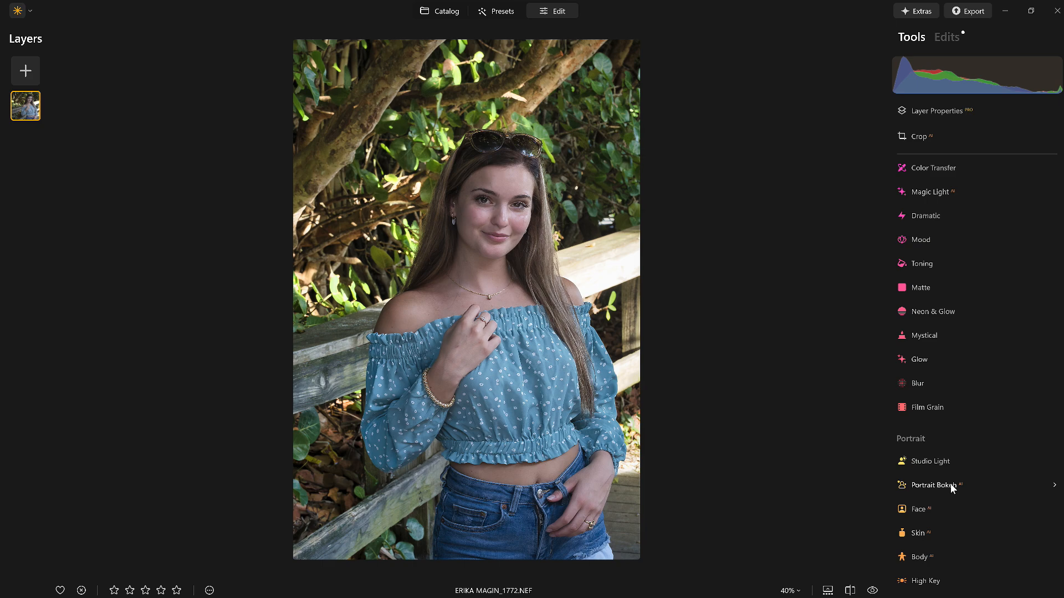
{"action": "left_click", "coordinate": [932, 484]}
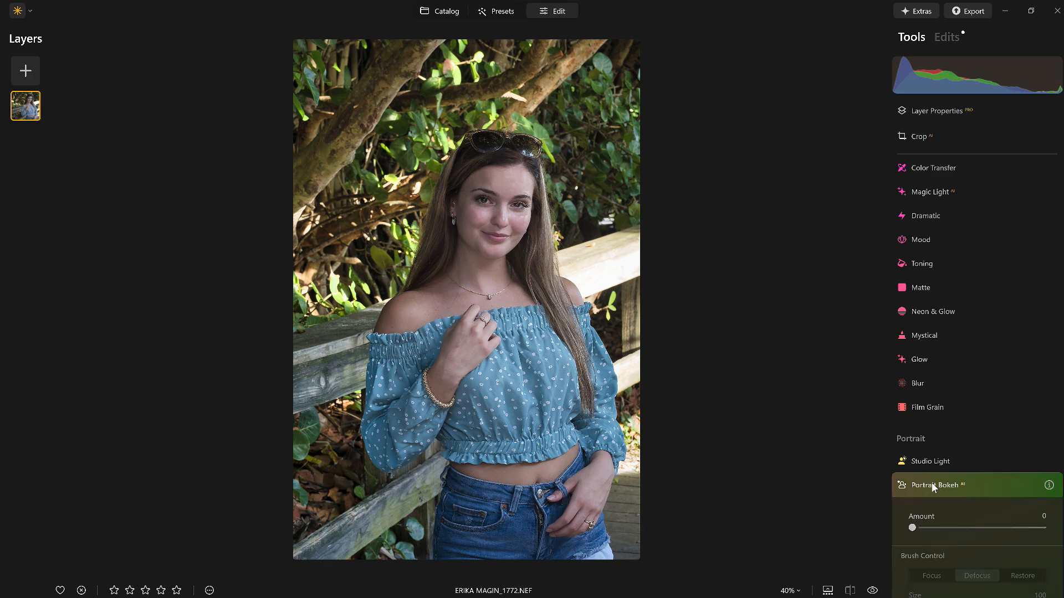
{"action": "left_click_drag", "start_coordinate": [922, 262], "coordinate": [981, 264]}
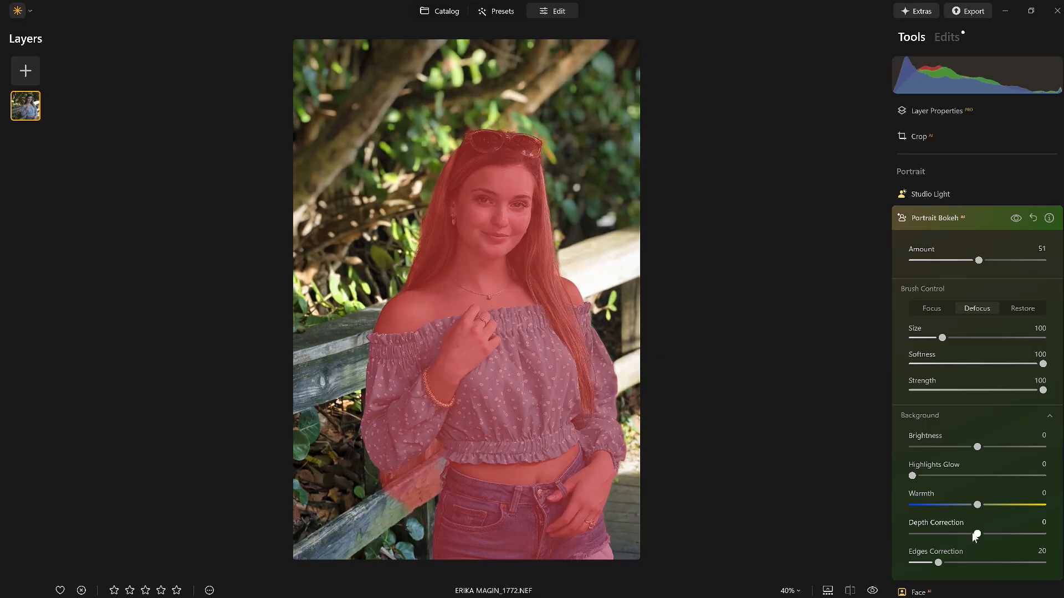
- Set the bokeh's Depth Correction to -87 and compare the portrait with and without the effect
{"action": "left_click_drag", "start_coordinate": [977, 534], "coordinate": [927, 535]}
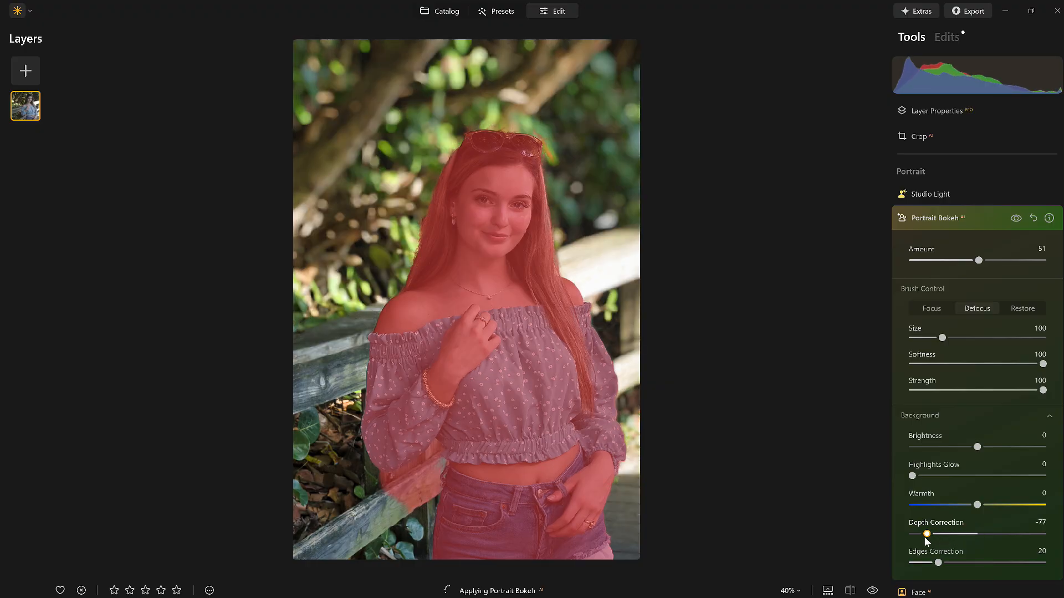
{"action": "left_click_drag", "start_coordinate": [925, 538], "coordinate": [916, 537]}
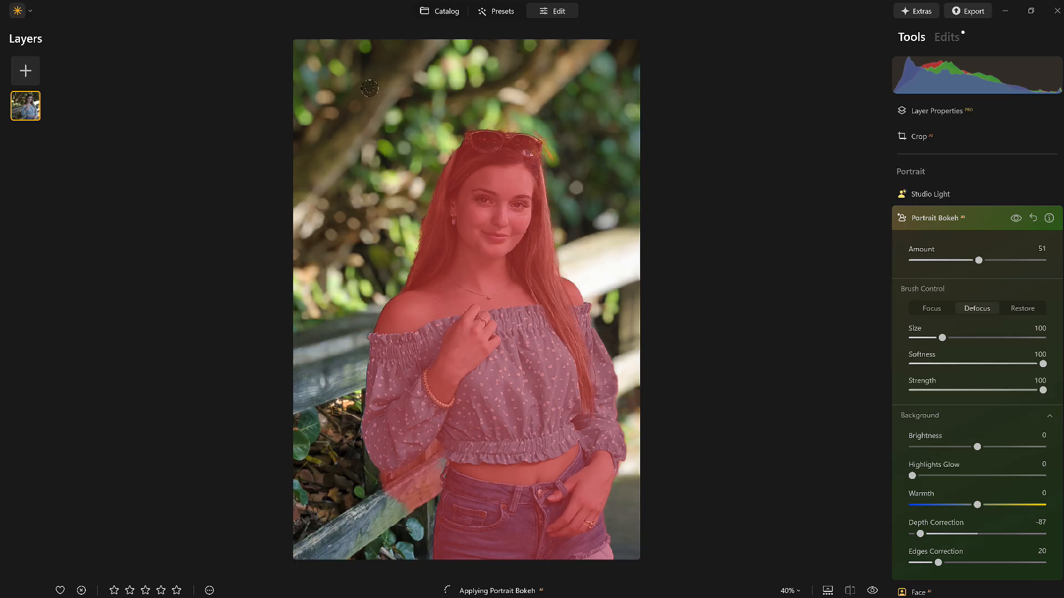
{"action": "scroll", "coordinate": [369, 88], "scroll_direction": "up", "scroll_amount": 4}
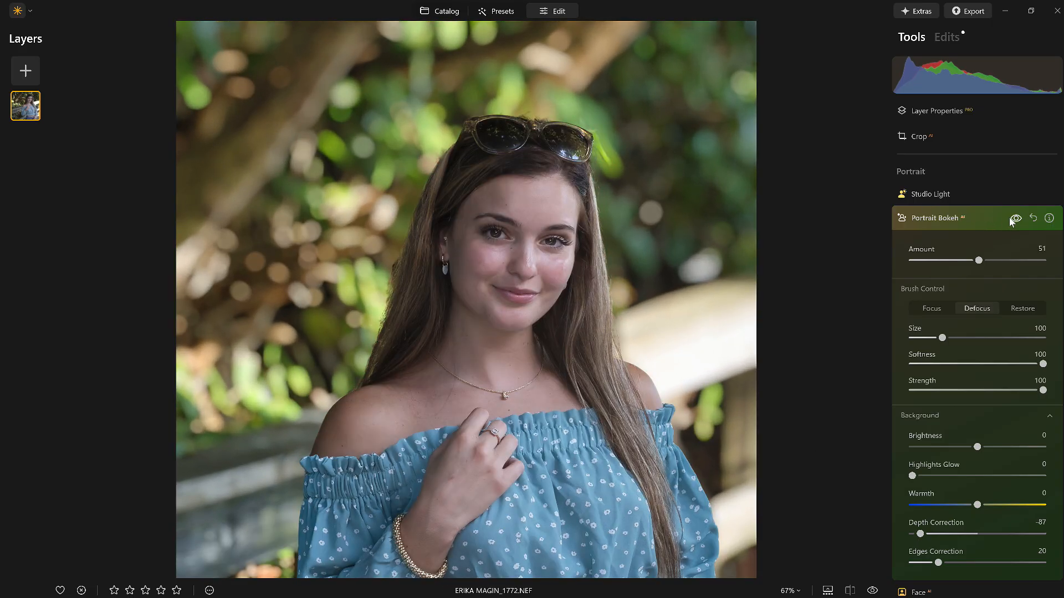
{"action": "left_click", "coordinate": [1016, 218]}
{"action": "left_click", "coordinate": [1016, 218]}
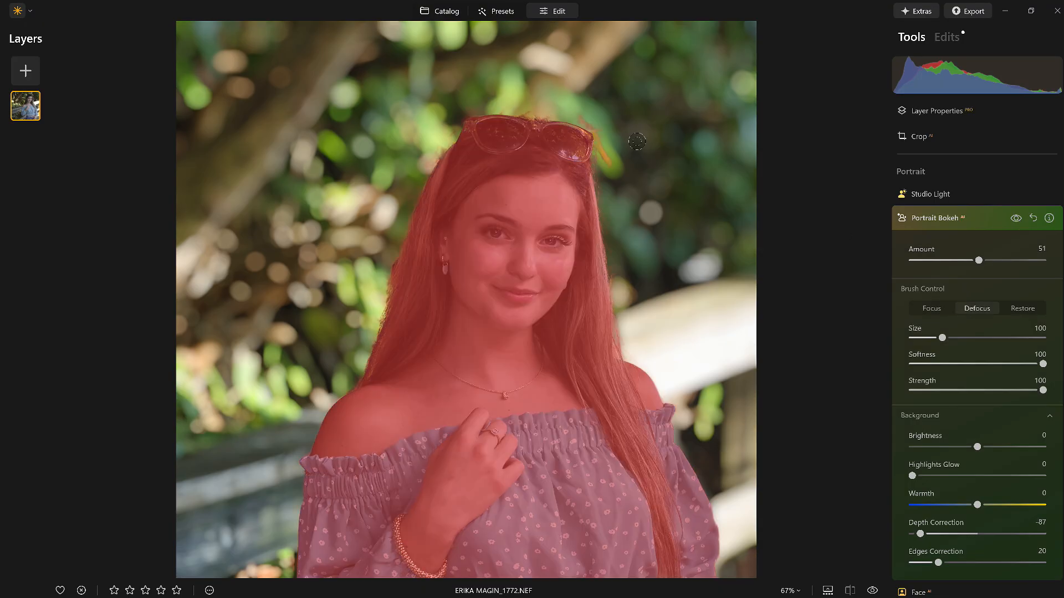
- Reduce the Defocus brush size to 40 and paint blur over the sharp background leaf beside the sunglasses
{"action": "key", "text": "bracketleft"}
{"action": "key", "text": "bracketleft"}
{"action": "key", "text": "bracketleft"}
{"action": "key", "text": "bracketleft"}
{"action": "key", "text": "bracketleft"}
{"action": "key", "text": "bracketleft"}
{"action": "left_click_drag", "start_coordinate": [594, 122], "coordinate": [609, 153]}
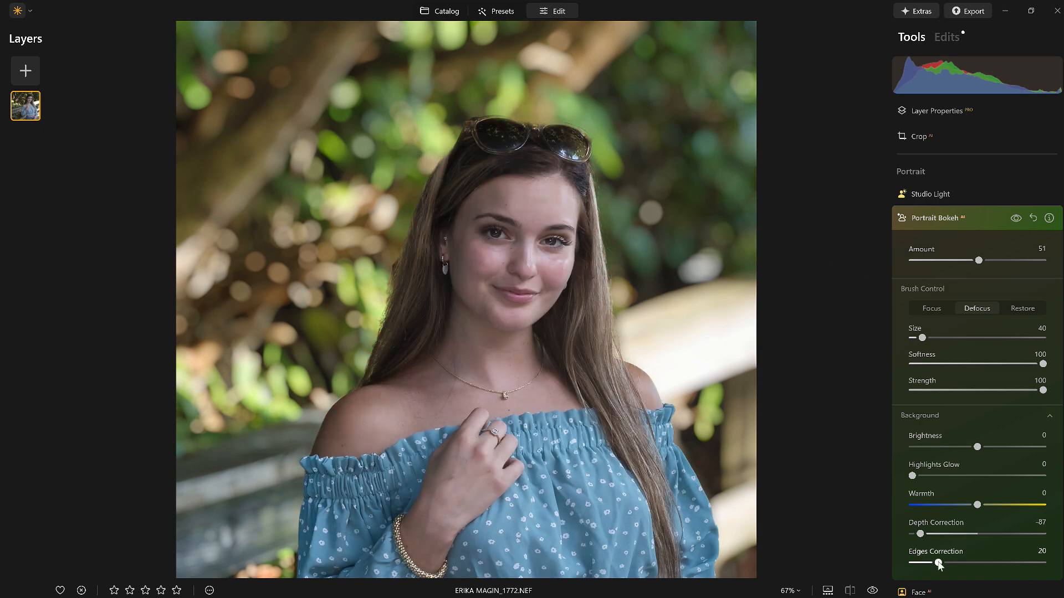
- Set Edges Correction to 9 and the Defocus brush strength to 32, and compare the portrait without and with the bokeh
{"action": "mouse_move", "coordinate": [935, 564]}
{"action": "left_mouse_down"}
{"action": "mouse_move", "coordinate": [911, 564]}
{"action": "mouse_move", "coordinate": [1042, 563]}
{"action": "mouse_move", "coordinate": [933, 564]}
{"action": "mouse_move", "coordinate": [924, 579]}
{"action": "left_mouse_up"}
{"action": "left_click_drag", "start_coordinate": [1043, 390], "coordinate": [966, 391]}
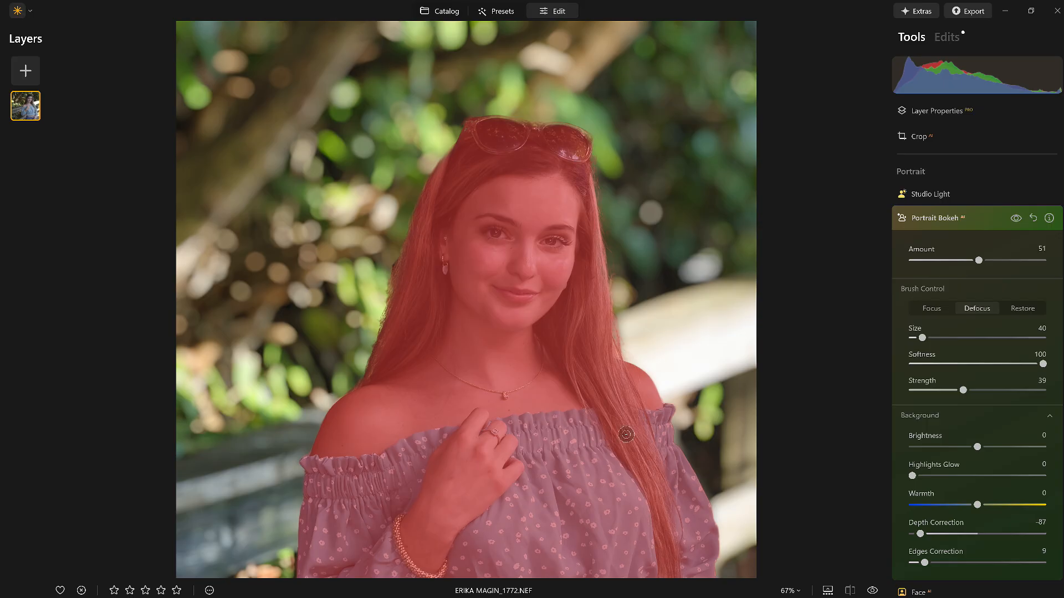
{"action": "scroll", "coordinate": [967, 389], "scroll_direction": "down", "scroll_amount": 1}
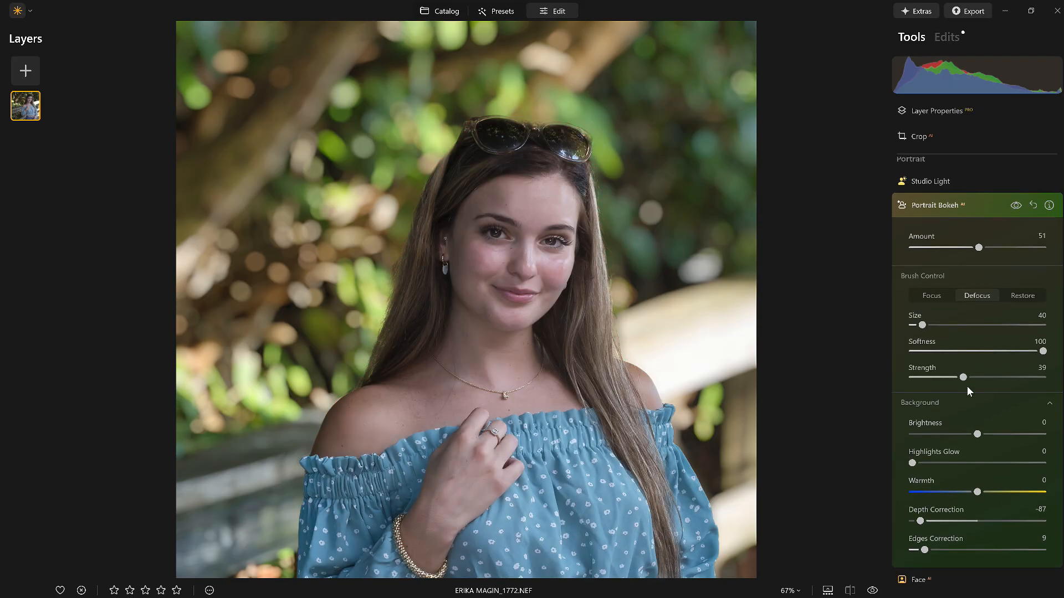
{"action": "left_click_drag", "start_coordinate": [956, 370], "coordinate": [953, 370]}
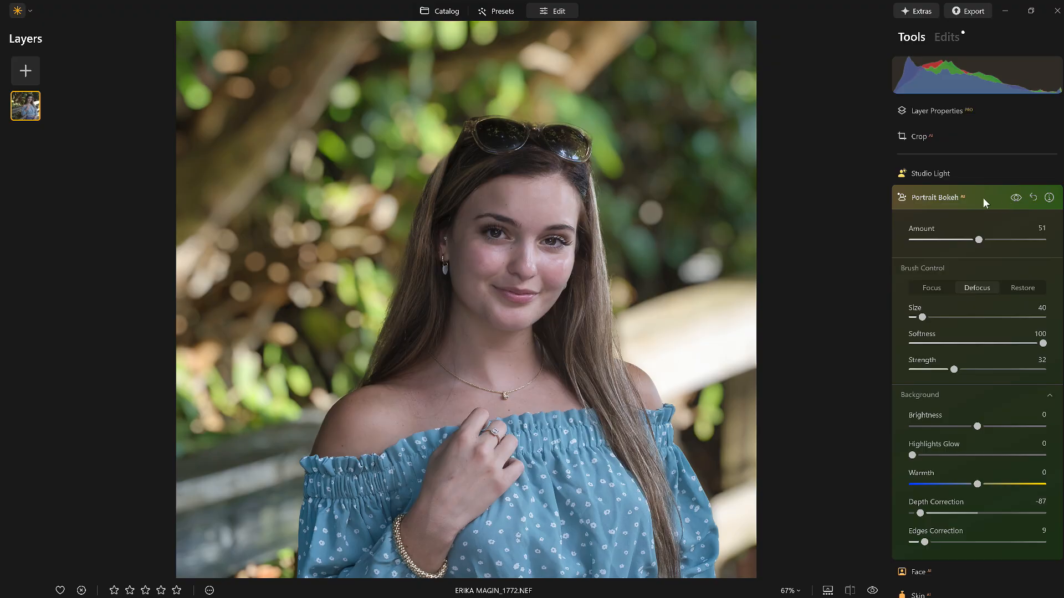
{"action": "left_click", "coordinate": [1014, 198]}
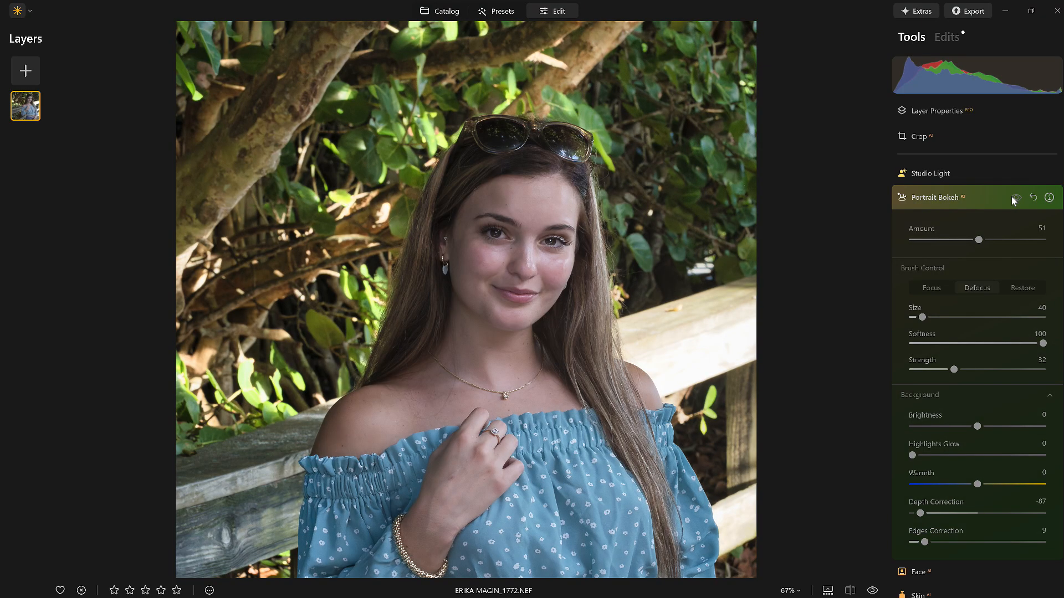
{"action": "left_click", "coordinate": [1014, 198]}
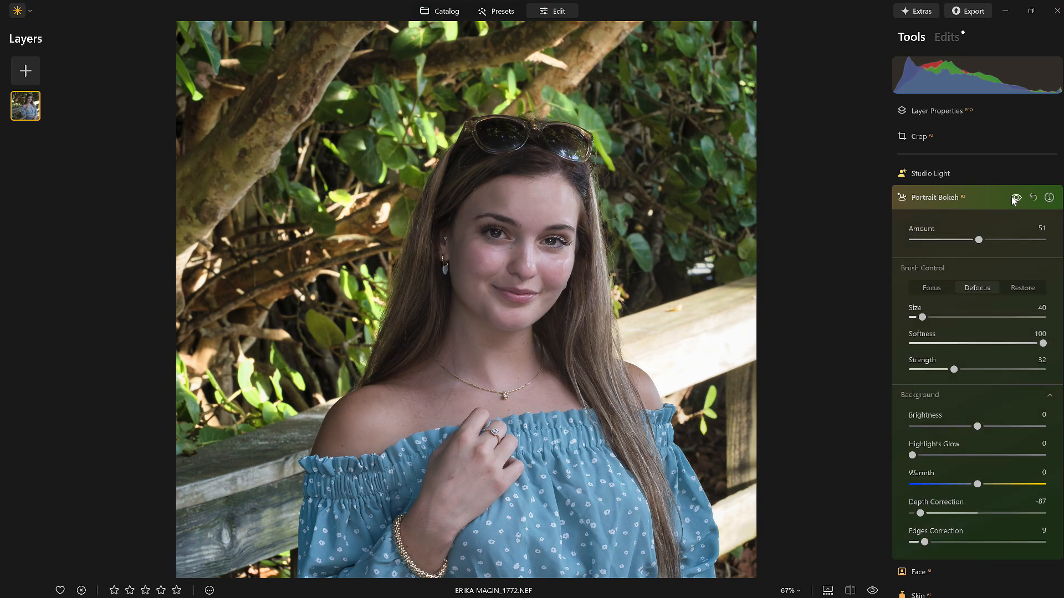
- Return to the catalog and open the autumn cypress trees photo, file number 25783, for editing
{"action": "left_click", "coordinate": [979, 197]}
{"action": "double_click", "coordinate": [439, 195]}
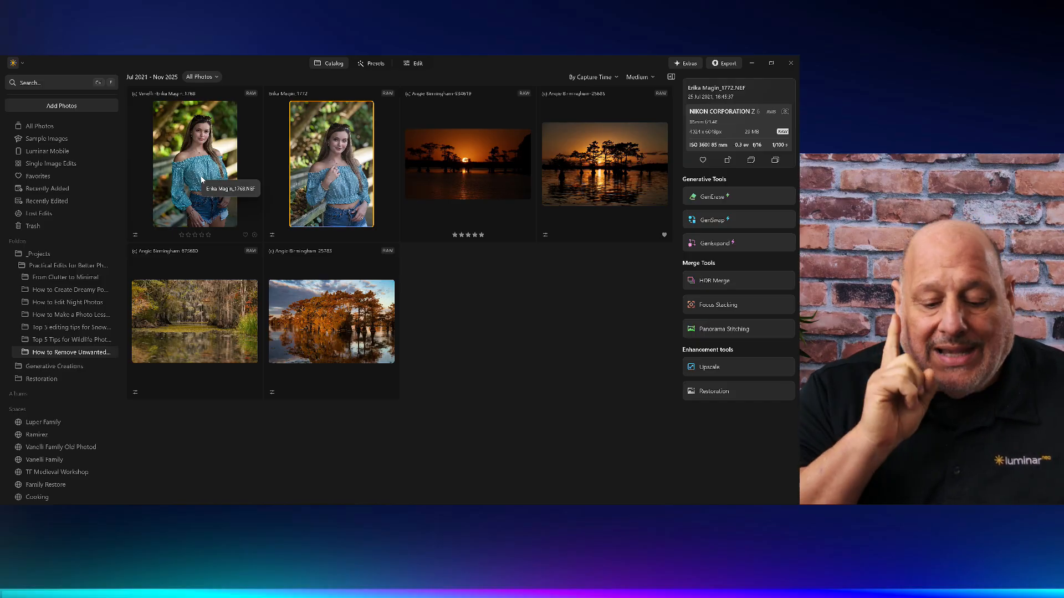
{"action": "double_click", "coordinate": [333, 332]}
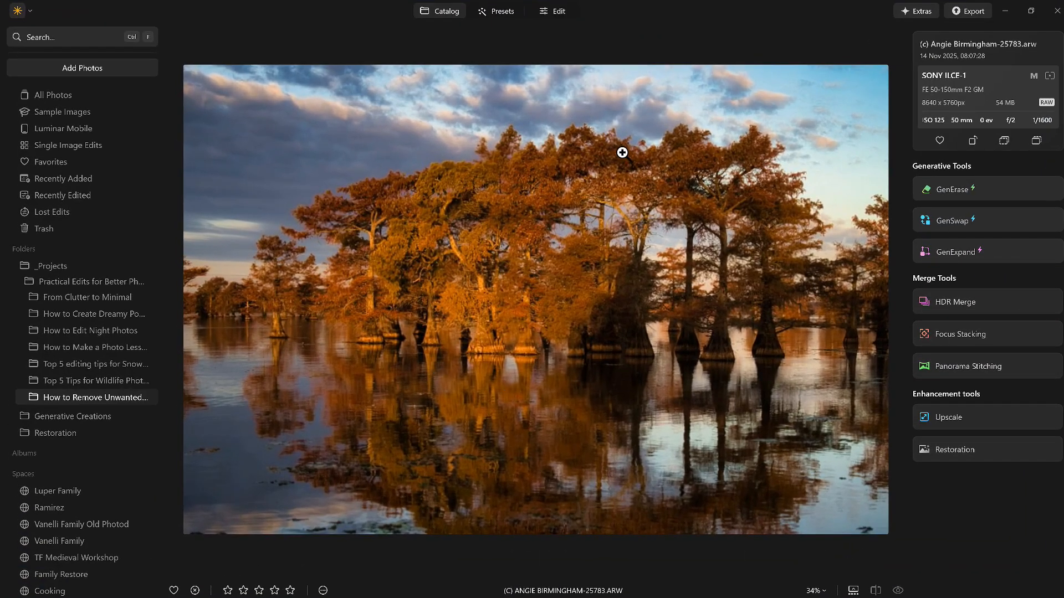
{"action": "left_click", "coordinate": [559, 12]}
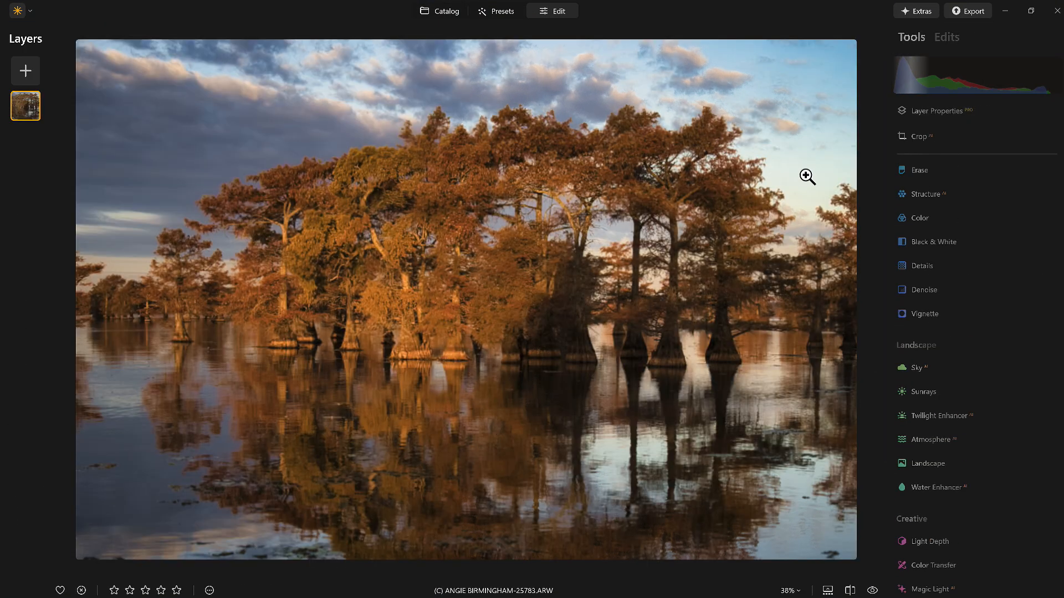
- Try softening the whole photo with Structure at Amount -92 and Boost 37, reduce Amount to -49, and reset the adjustment
{"action": "scroll", "coordinate": [940, 323], "scroll_direction": "down", "scroll_amount": 2}
{"action": "left_click", "coordinate": [928, 277]}
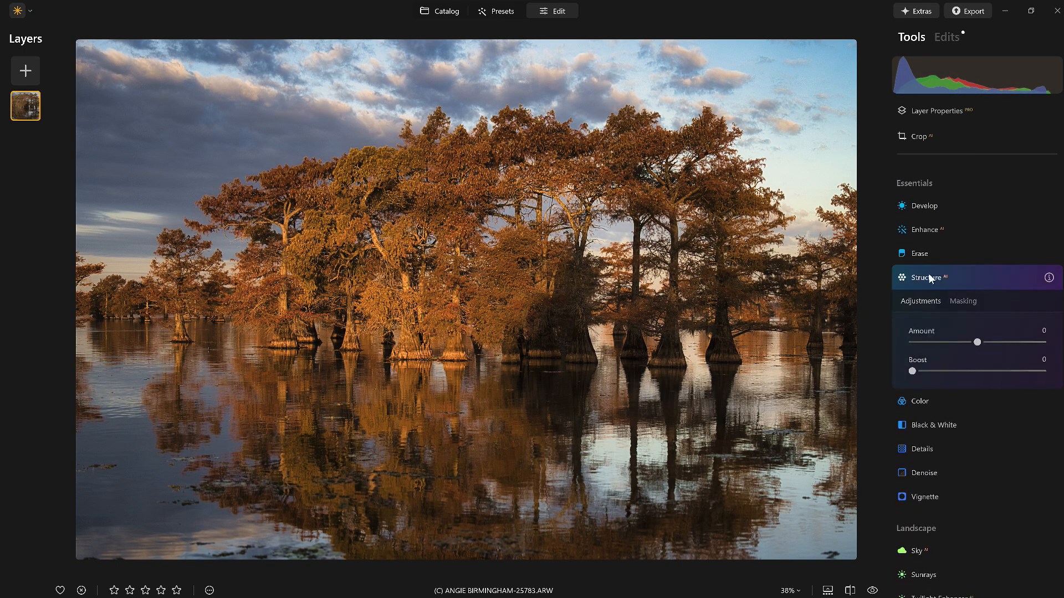
{"action": "left_click_drag", "start_coordinate": [978, 343], "coordinate": [960, 370]}
{"action": "left_click", "coordinate": [397, 432]}
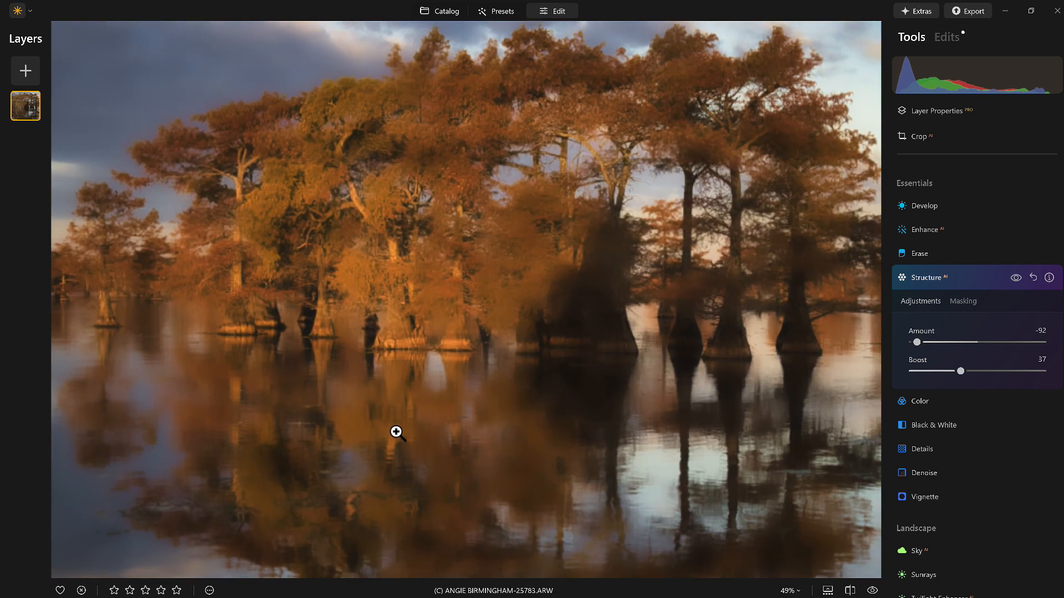
{"action": "left_click_drag", "start_coordinate": [916, 342], "coordinate": [945, 342]}
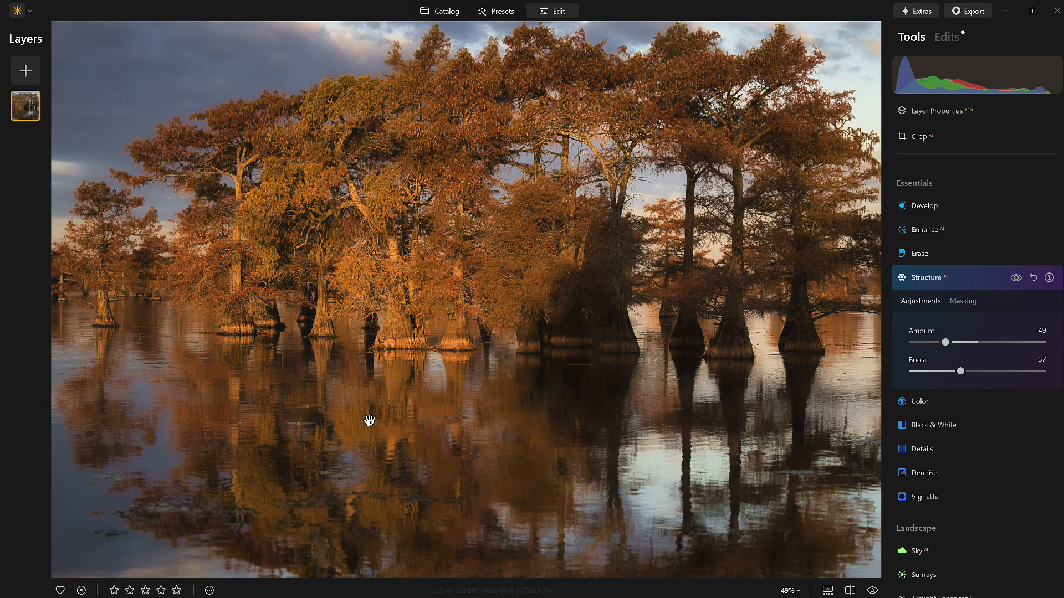
{"action": "left_click", "coordinate": [1032, 275]}
{"action": "left_click", "coordinate": [981, 272]}
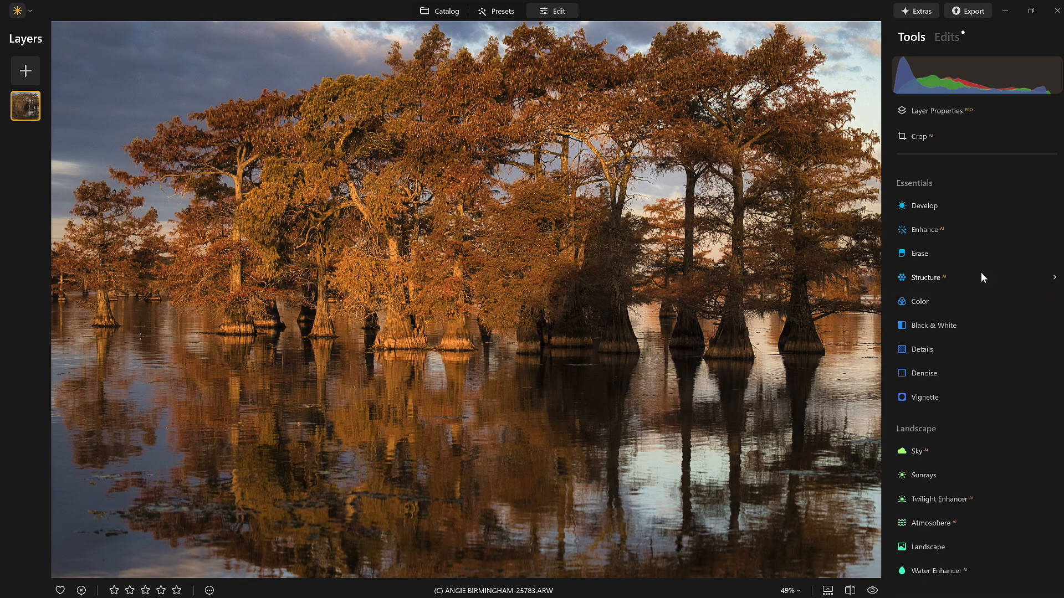
- In Details, try -100 for Small and Medium Details, and settle on Small Details -10, Medium Details 0 and Large Details -100
{"action": "left_click", "coordinate": [928, 359]}
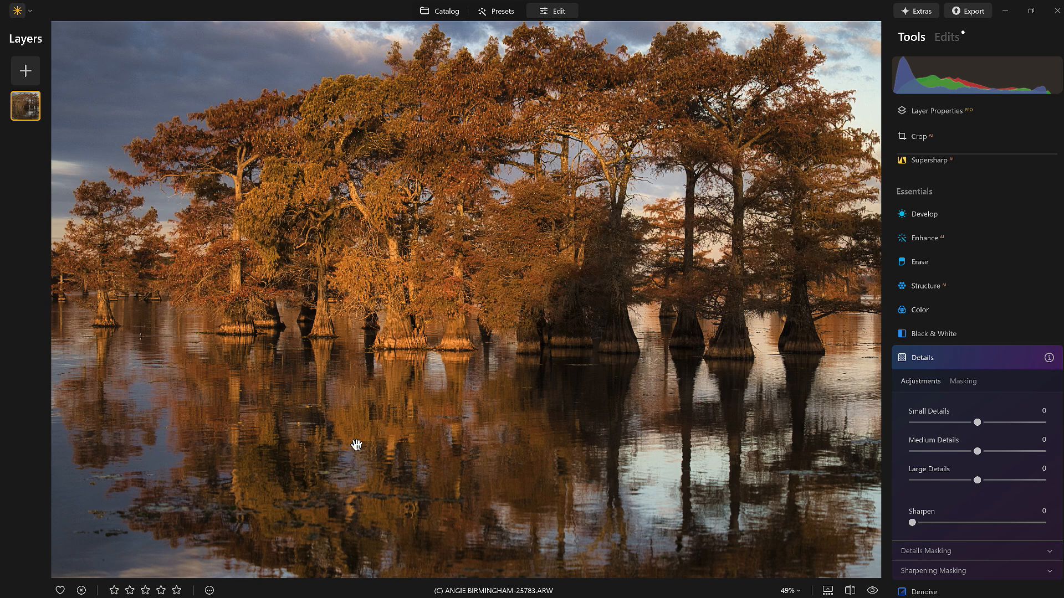
{"action": "scroll", "coordinate": [356, 445], "scroll_direction": "up", "scroll_amount": 2}
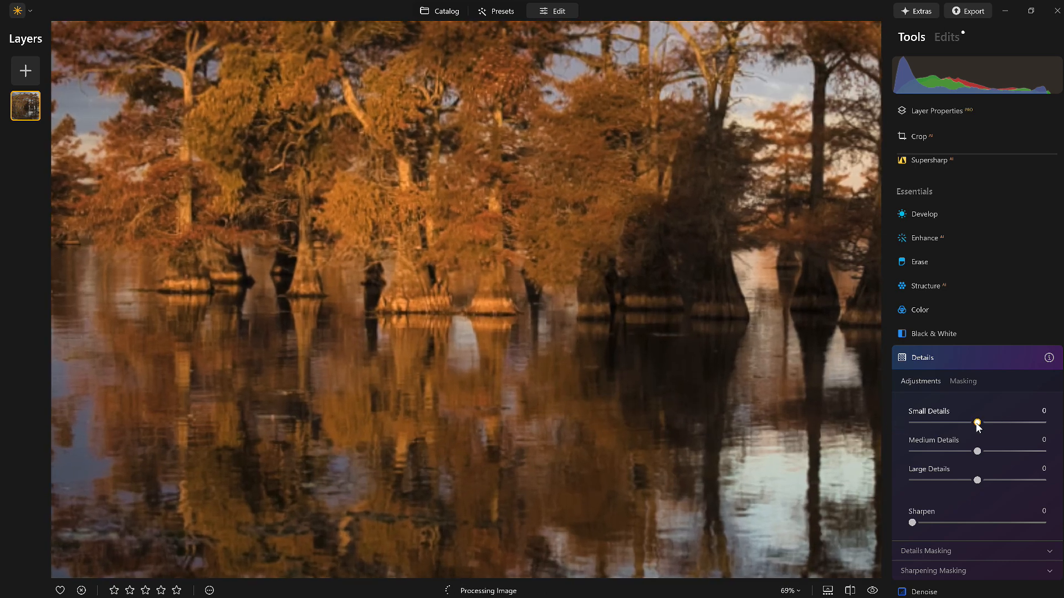
{"action": "left_click_drag", "start_coordinate": [908, 423], "coordinate": [869, 424]}
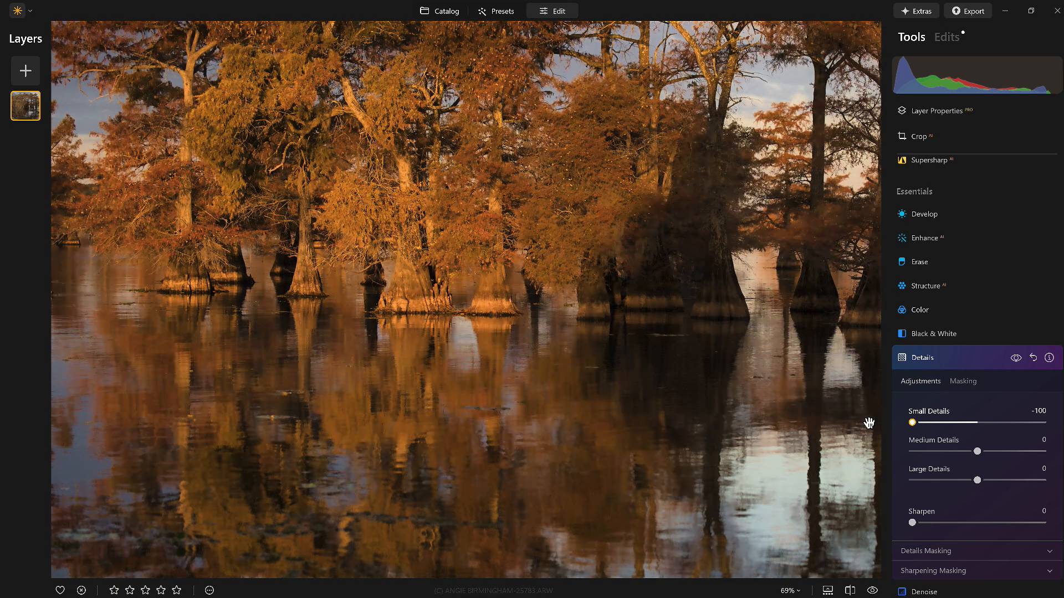
{"action": "left_click", "coordinate": [1015, 359]}
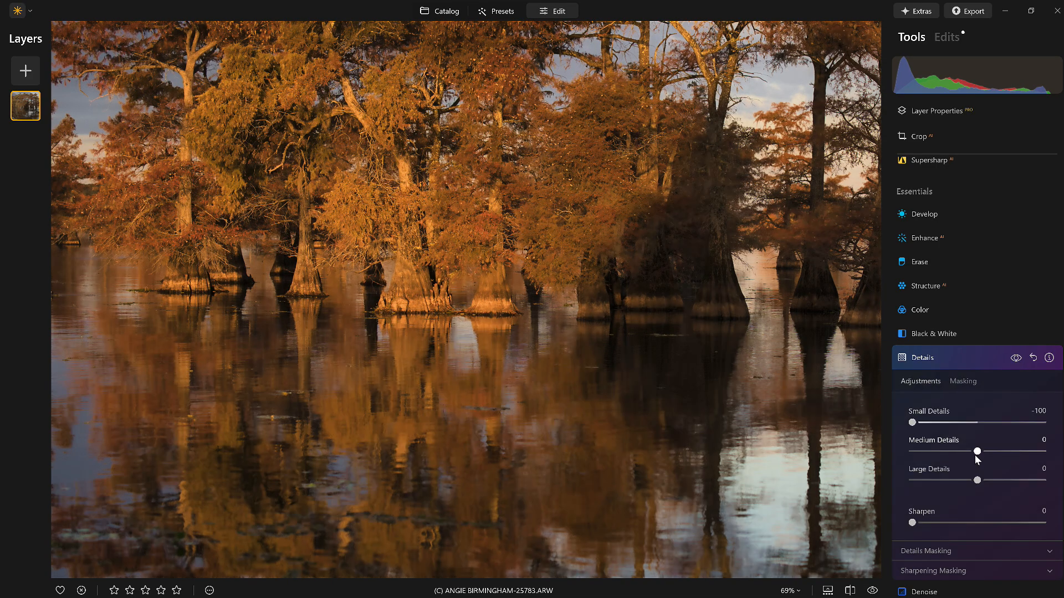
{"action": "left_click_drag", "start_coordinate": [978, 451], "coordinate": [972, 424]}
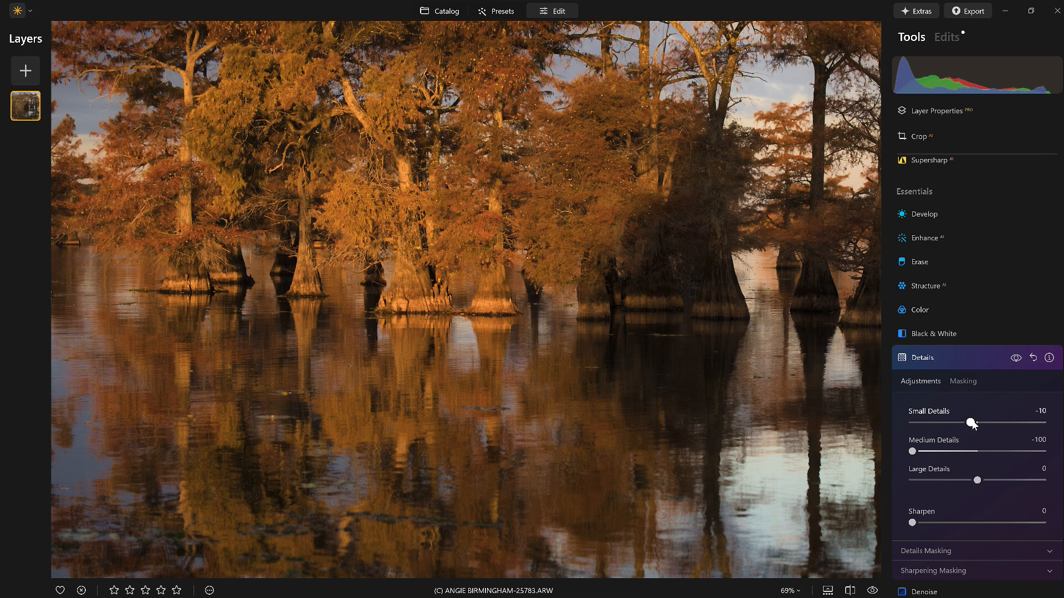
{"action": "double_click", "coordinate": [913, 451]}
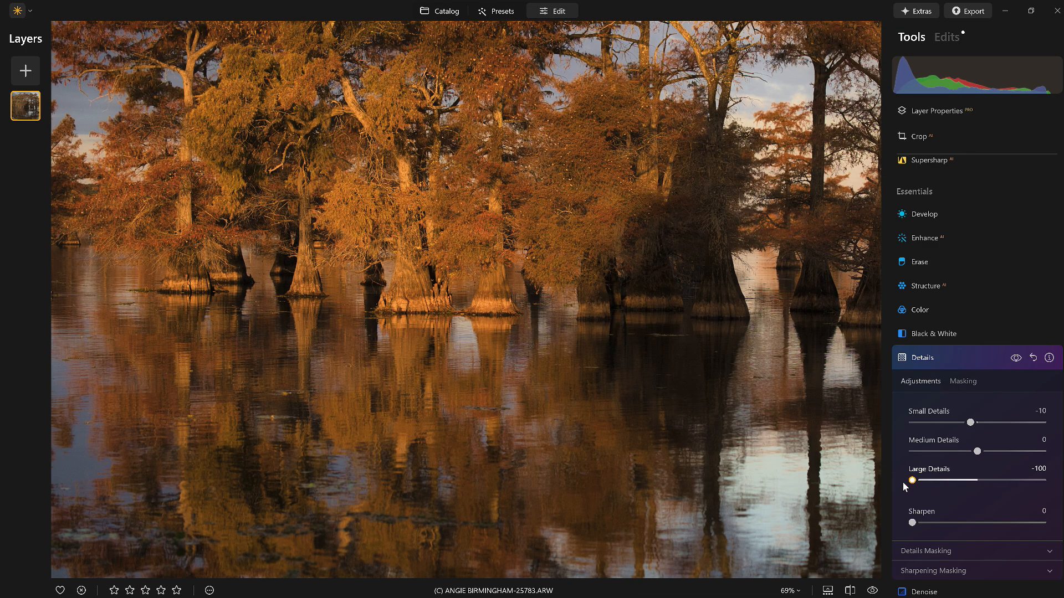
- Mask the Details adjustment with a linear gradient running from the water's lower edge up to the sky near the treetops
{"action": "left_click", "coordinate": [962, 382]}
{"action": "scroll", "coordinate": [956, 383], "scroll_direction": "down", "scroll_amount": 3}
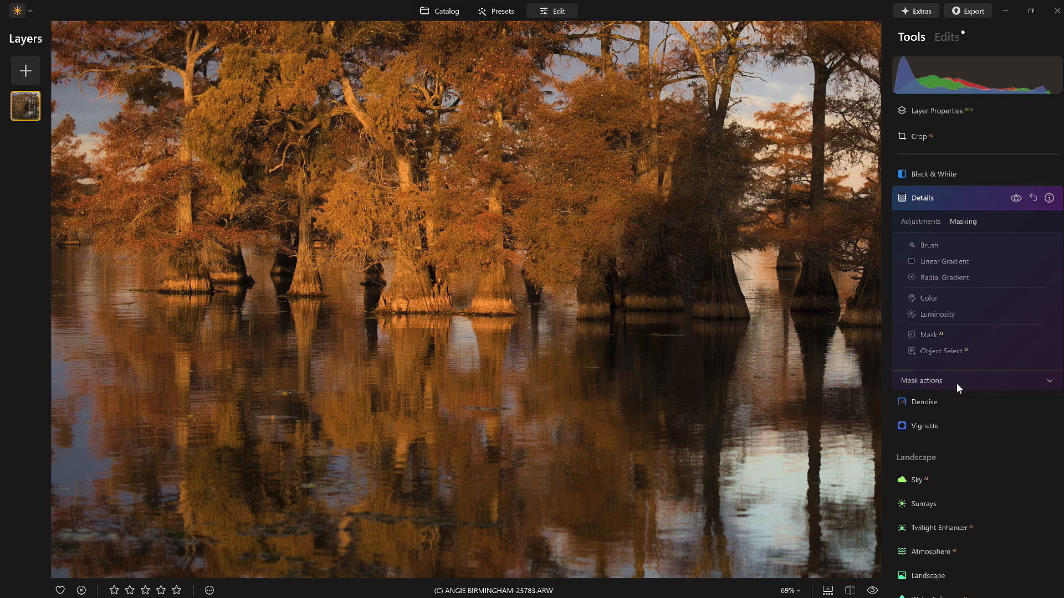
{"action": "left_click", "coordinate": [942, 255]}
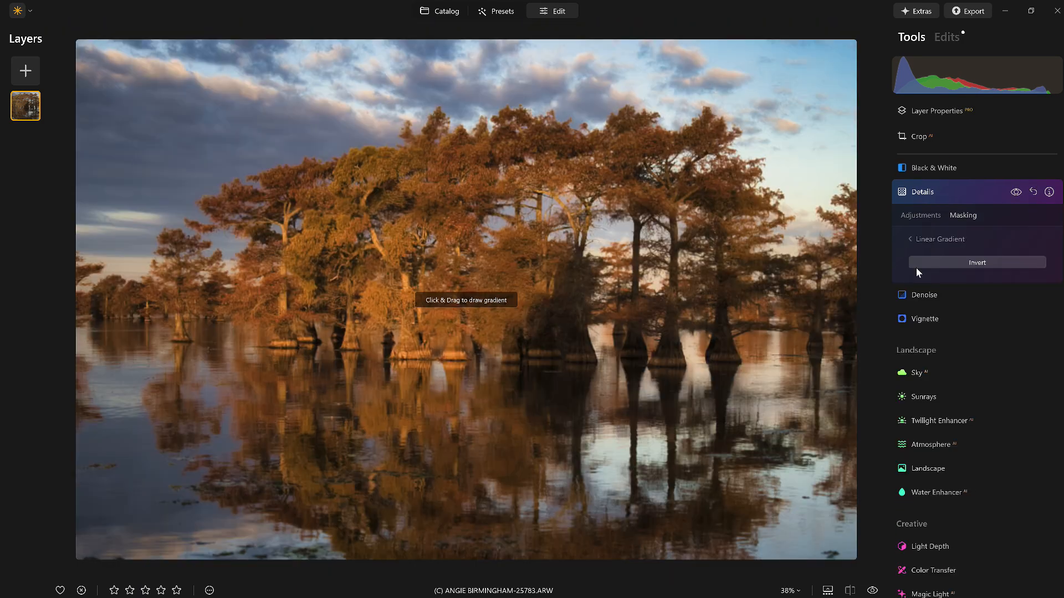
{"action": "left_click_drag", "start_coordinate": [503, 556], "coordinate": [523, 127]}
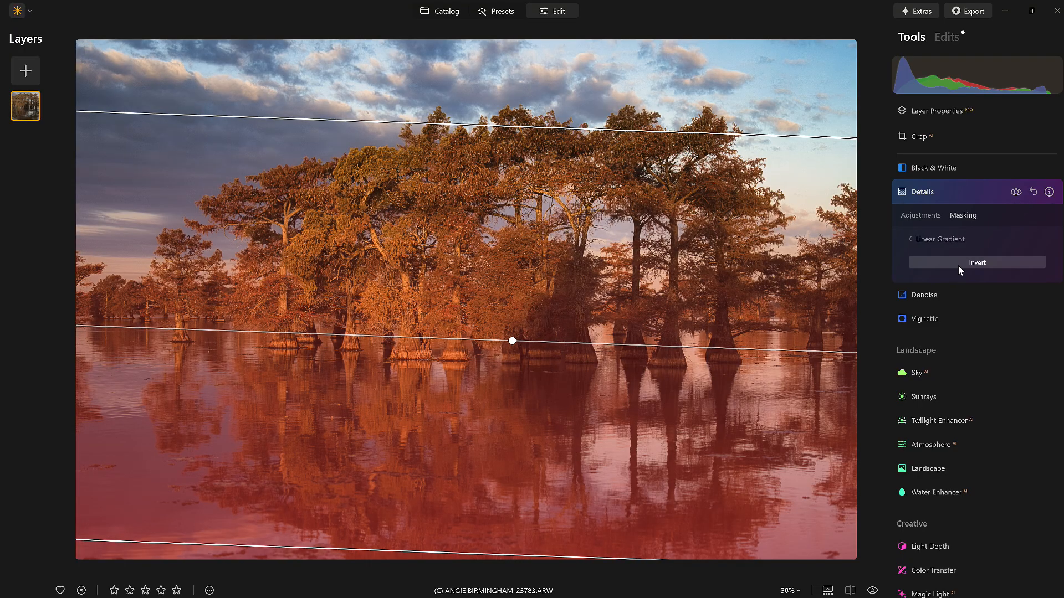
{"action": "left_click", "coordinate": [938, 236]}
- Compare the cypress photo without and with the masked Details adjustment, and close the tool
{"action": "left_click", "coordinate": [1012, 194]}
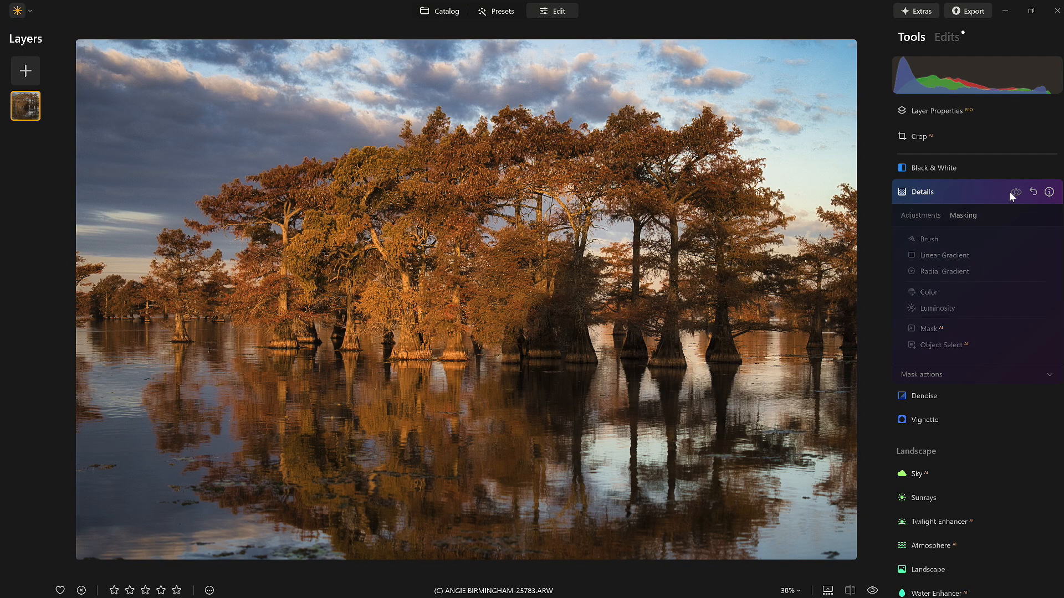
{"action": "left_click", "coordinate": [1011, 194]}
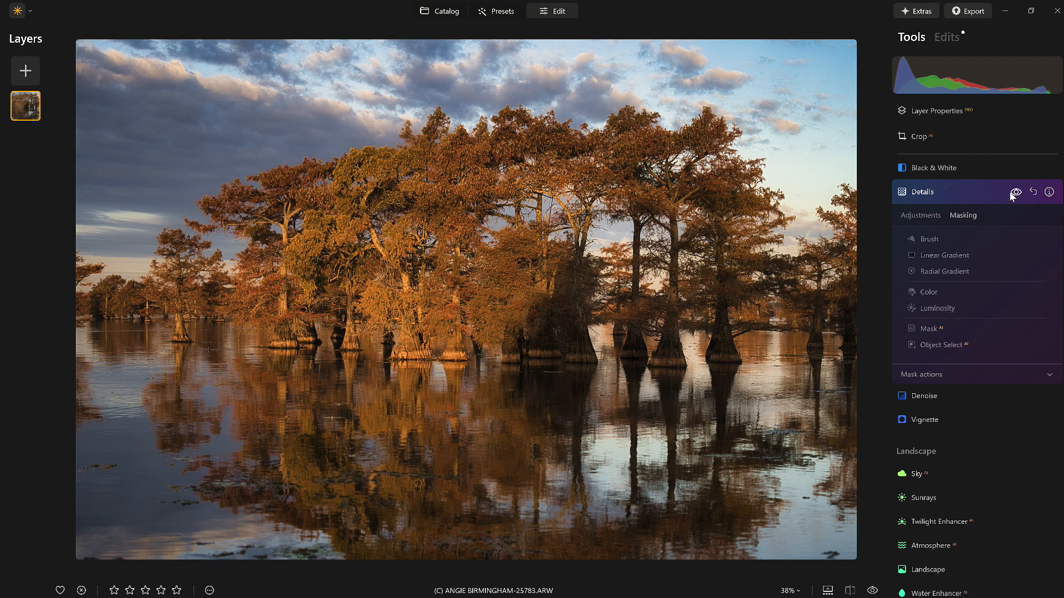
{"action": "left_click", "coordinate": [975, 188]}
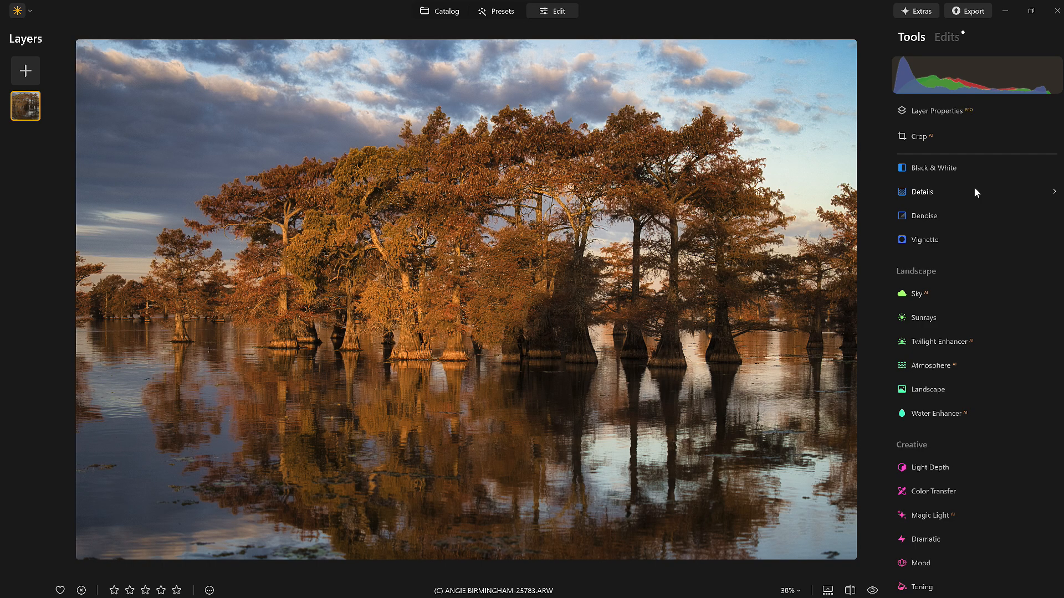